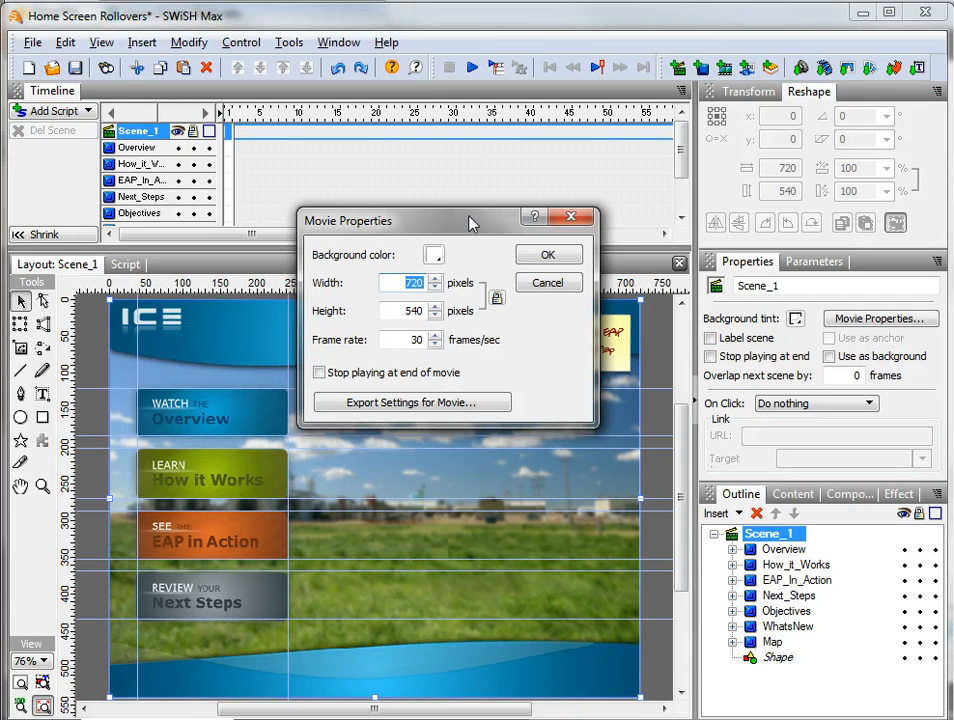
- Dismiss the movie properties unchanged, and toggle the background Shape's visibility off and back on
click(546, 283)
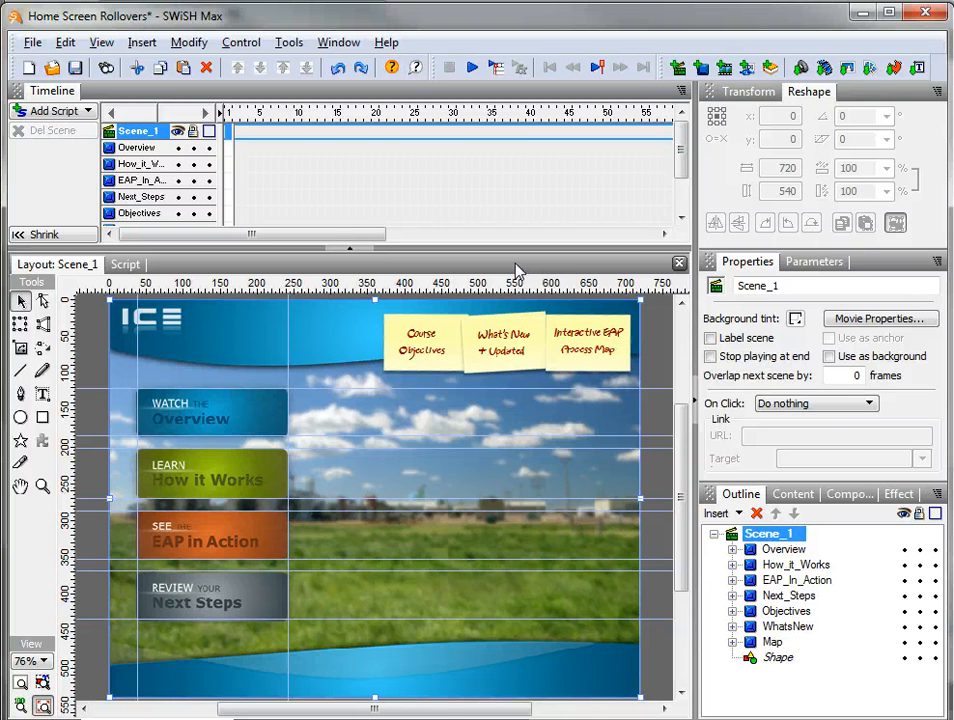
click(770, 659)
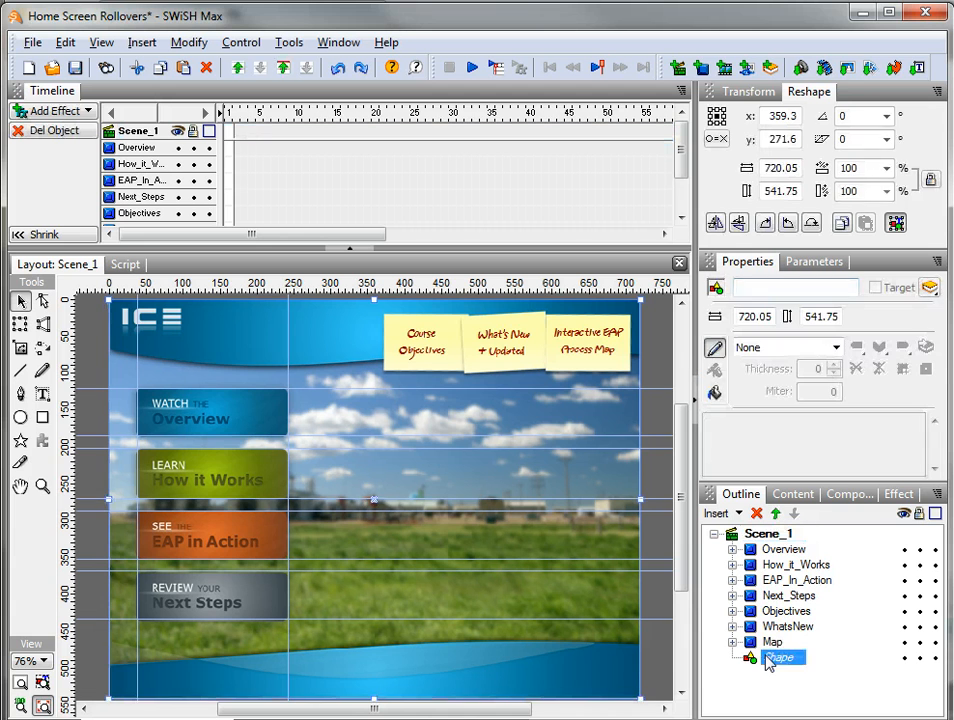
click(906, 659)
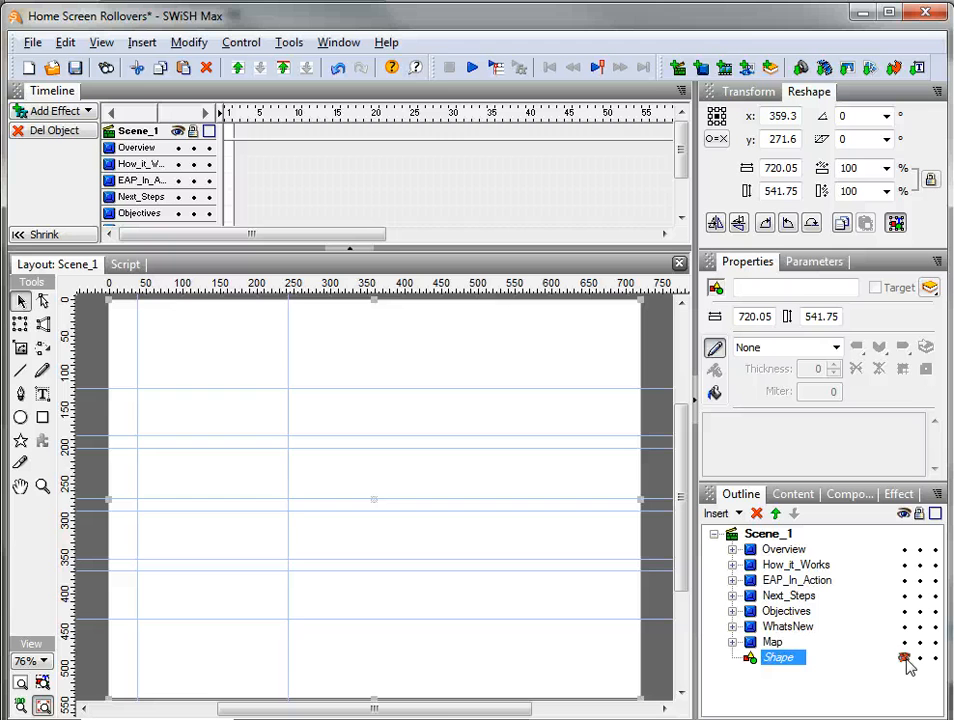
click(905, 659)
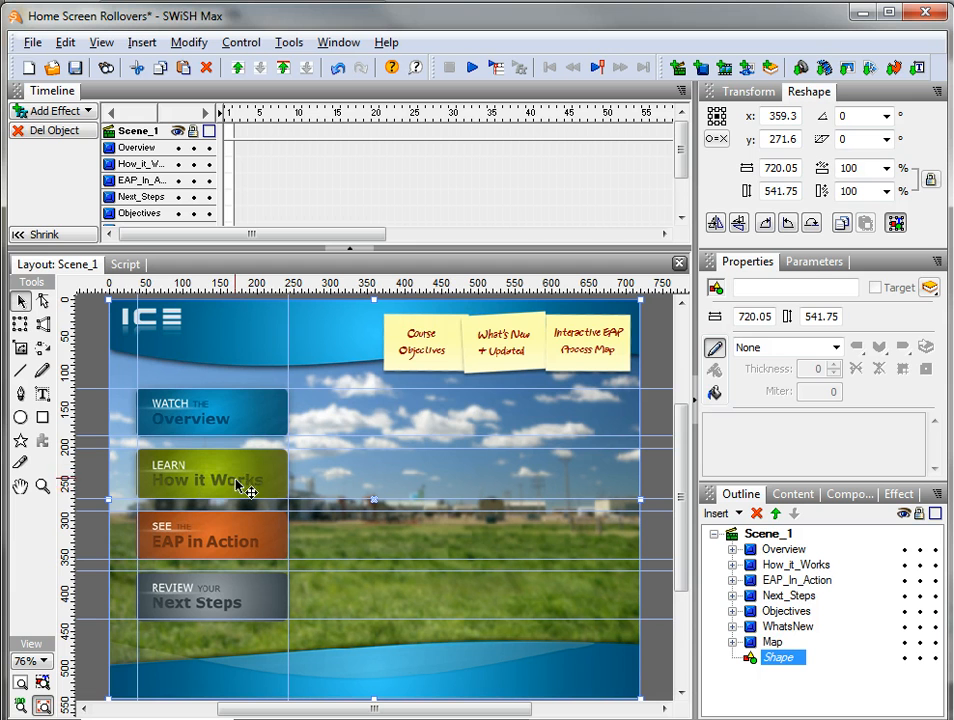
- Inspect the How_it_Works button and the transparent box.png image in its Up/Down/Hit State
click(812, 566)
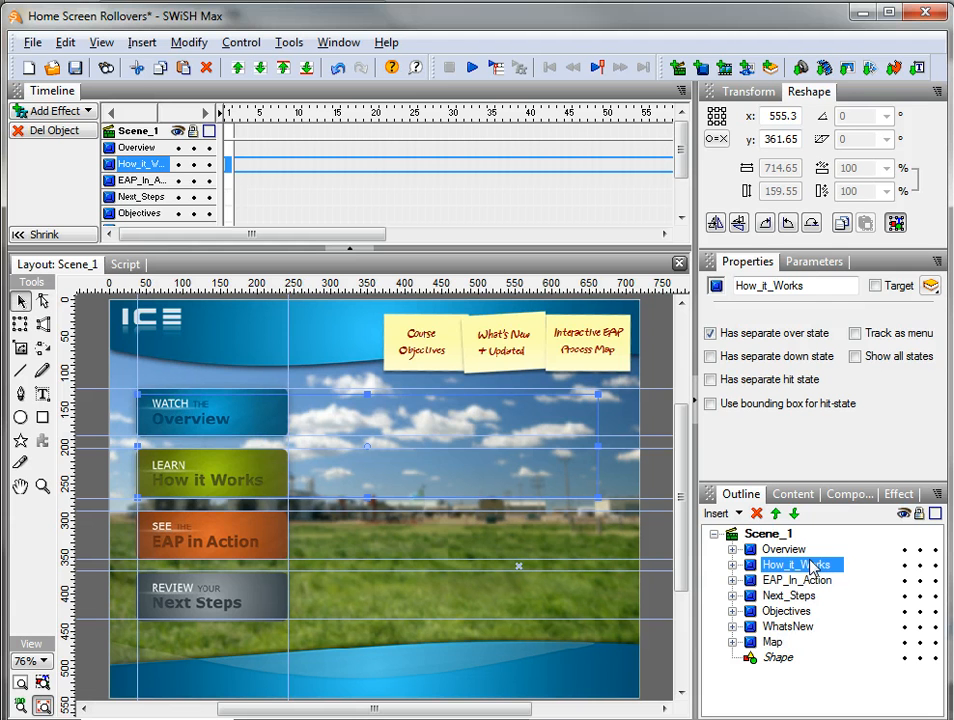
click(142, 43)
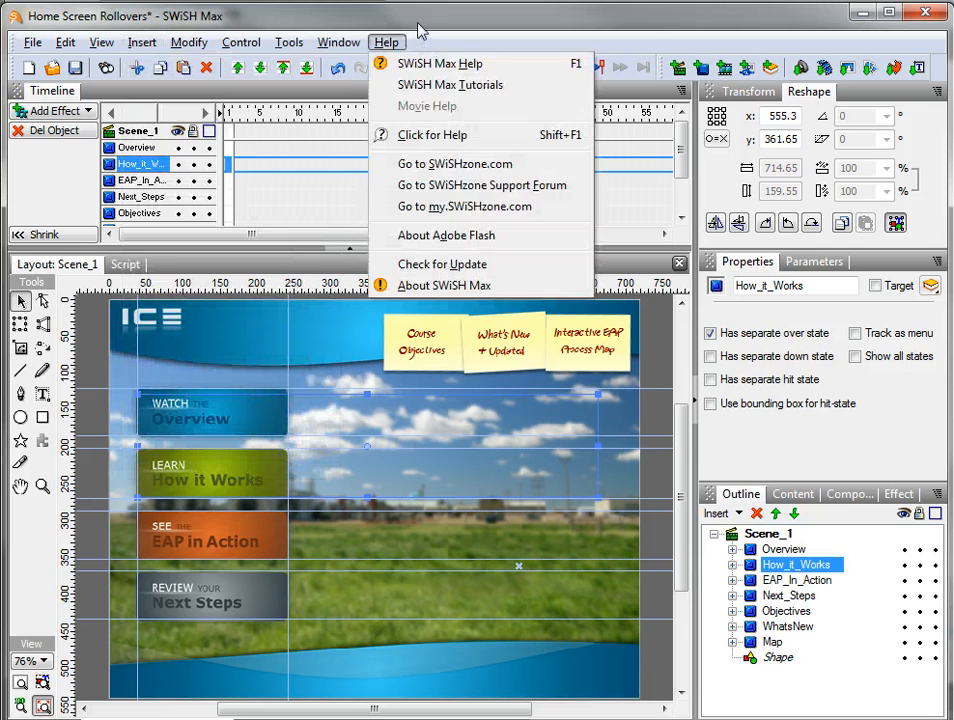
click(420, 30)
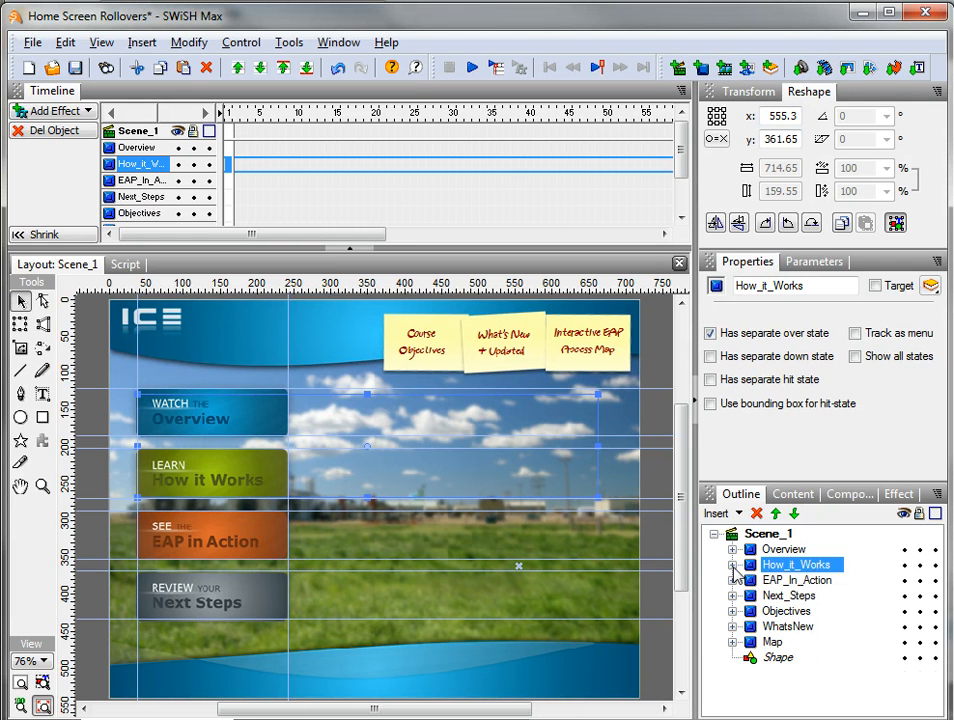
click(732, 564)
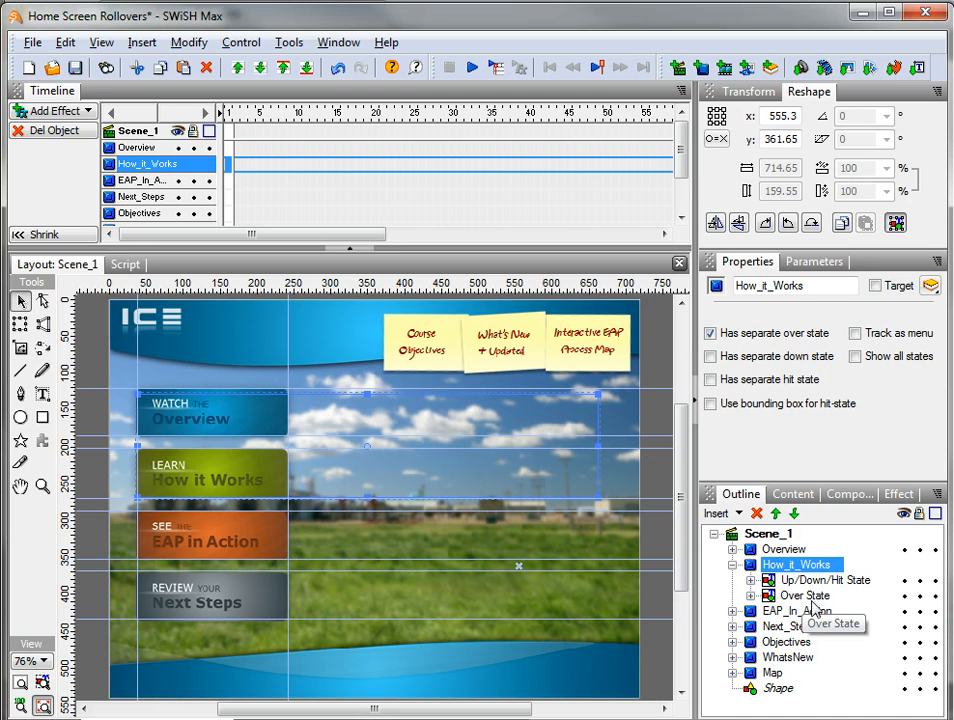
click(750, 580)
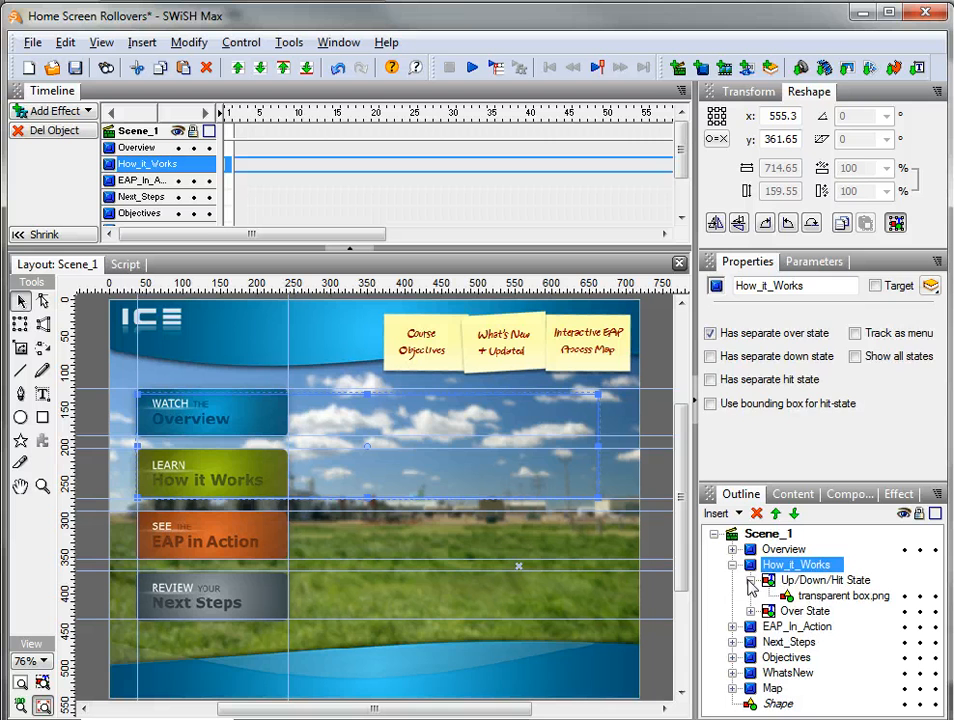
click(812, 597)
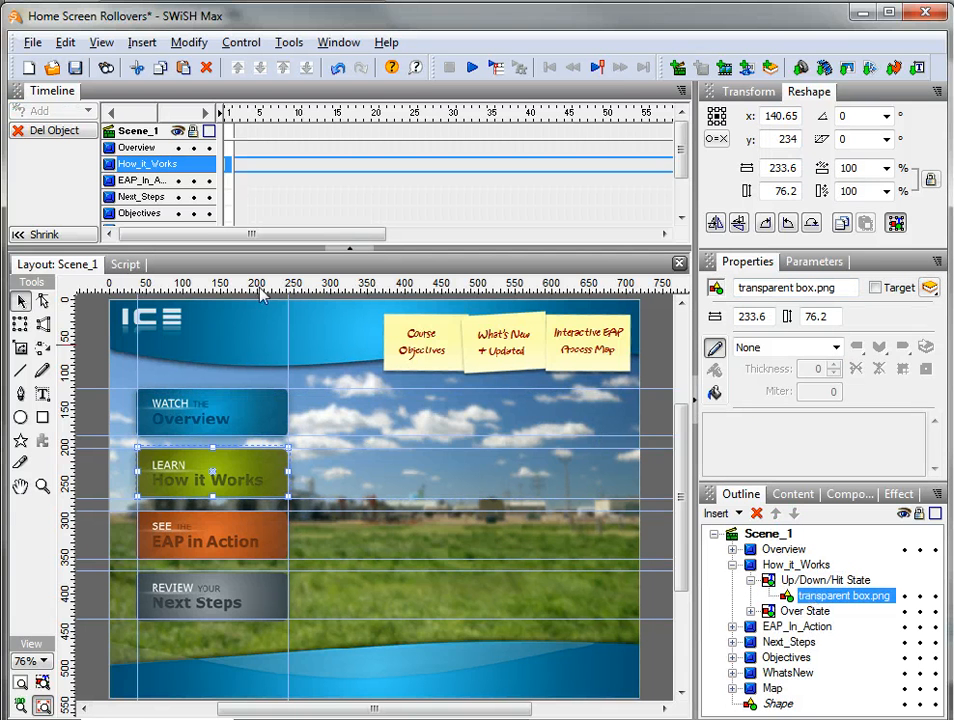
click(140, 42)
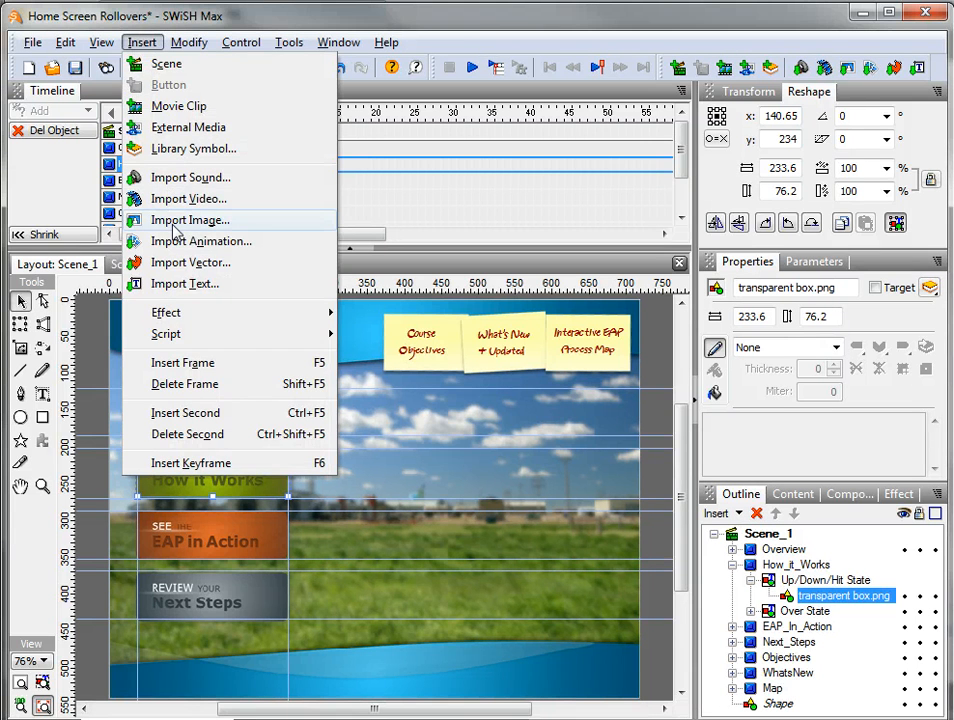
click(477, 27)
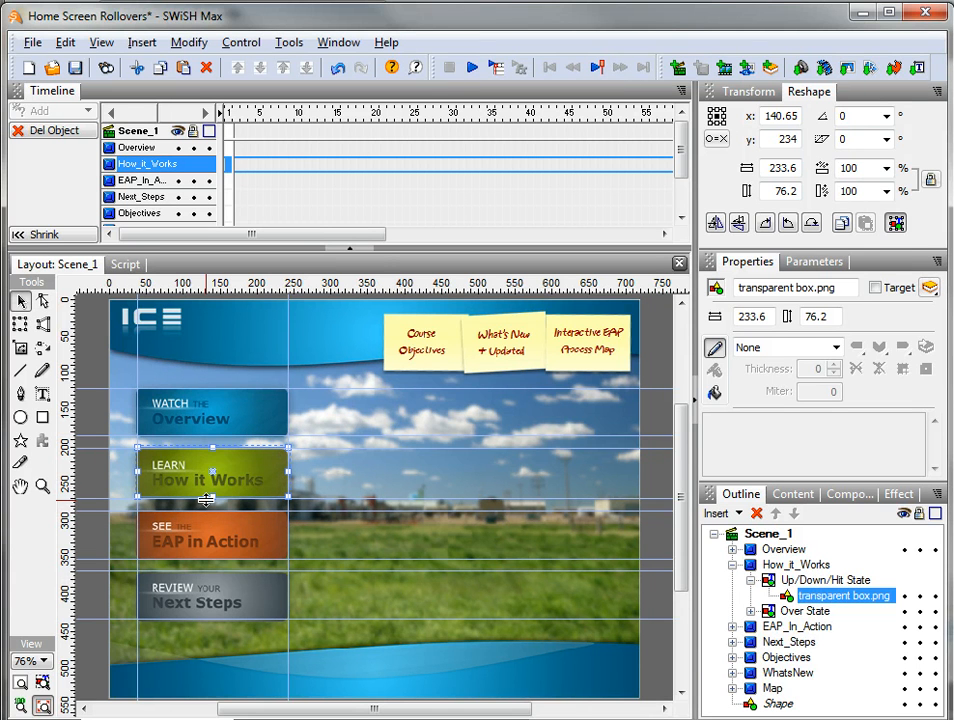
- Examine the highlighted button image and the descriptive text image in the How_it_Works button's Over State
click(750, 580)
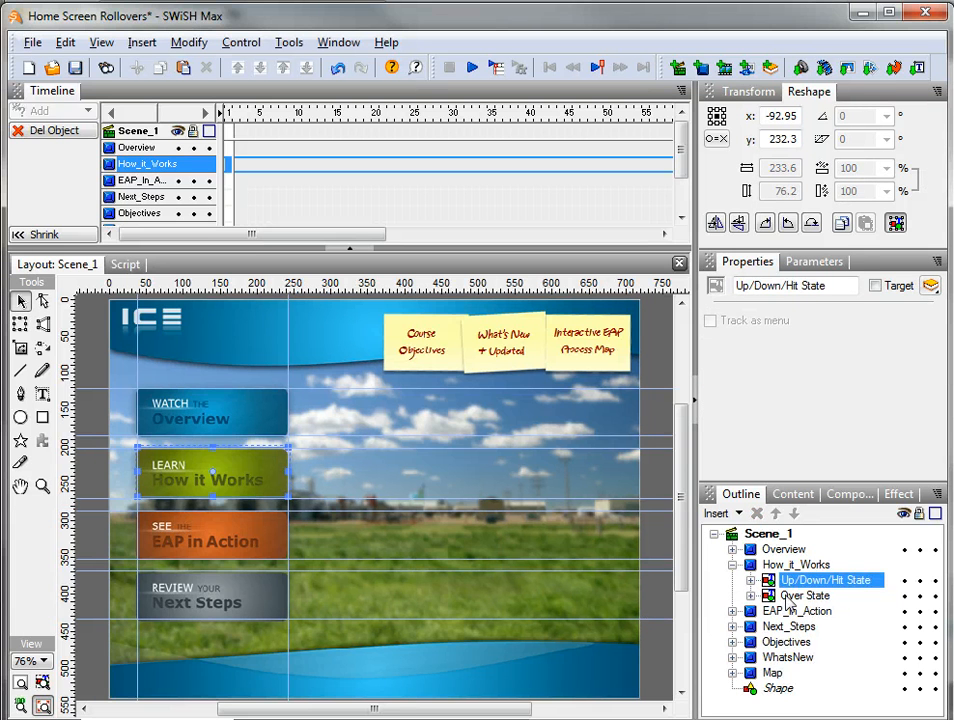
click(787, 597)
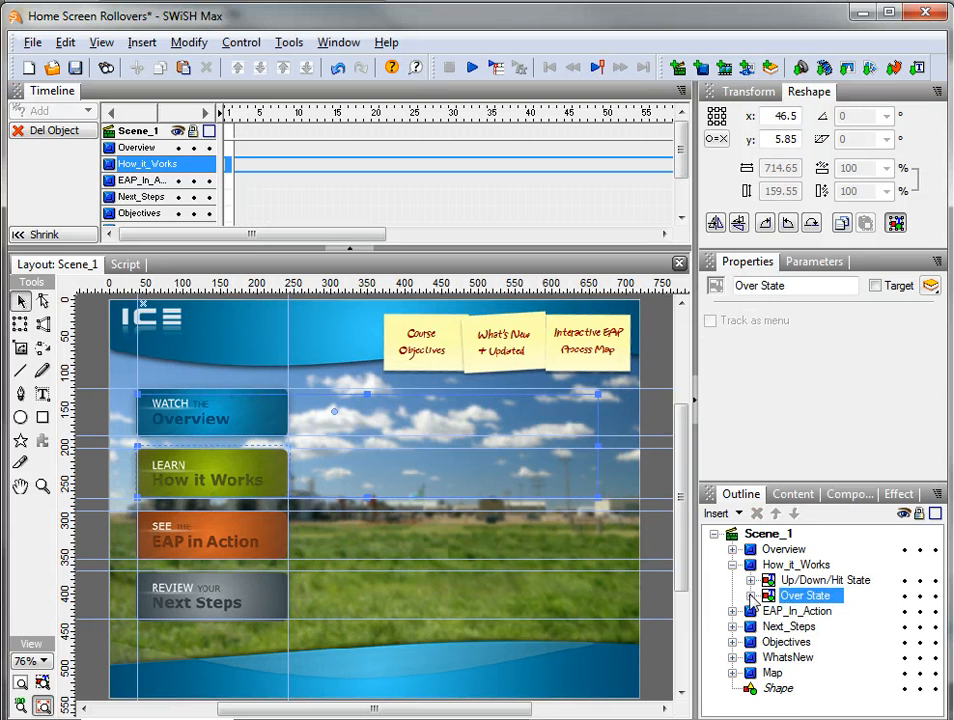
click(751, 596)
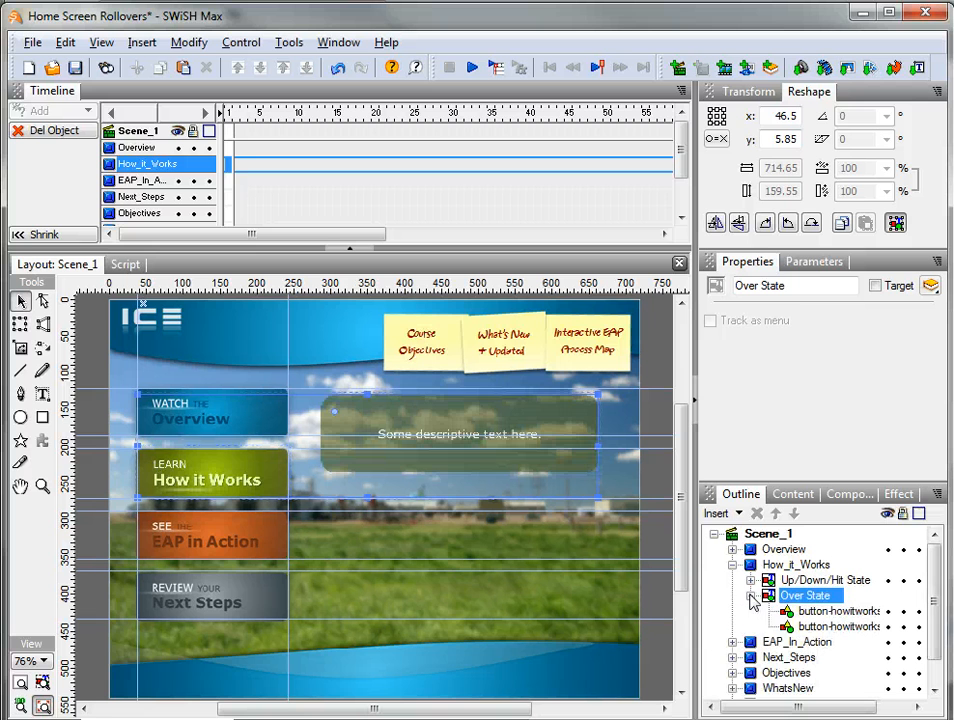
click(812, 628)
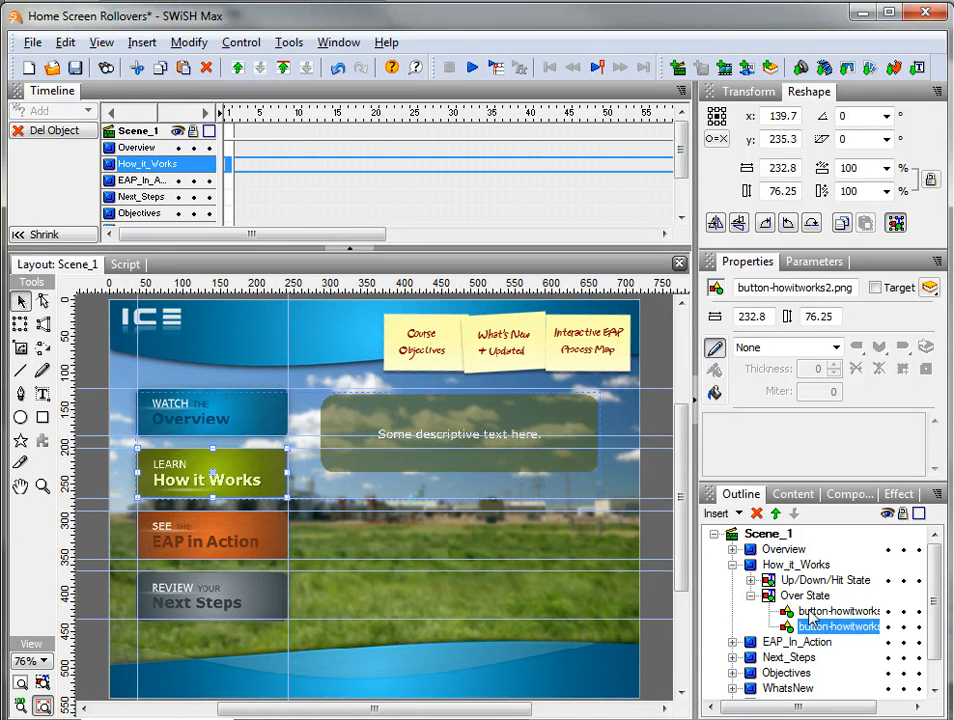
click(811, 612)
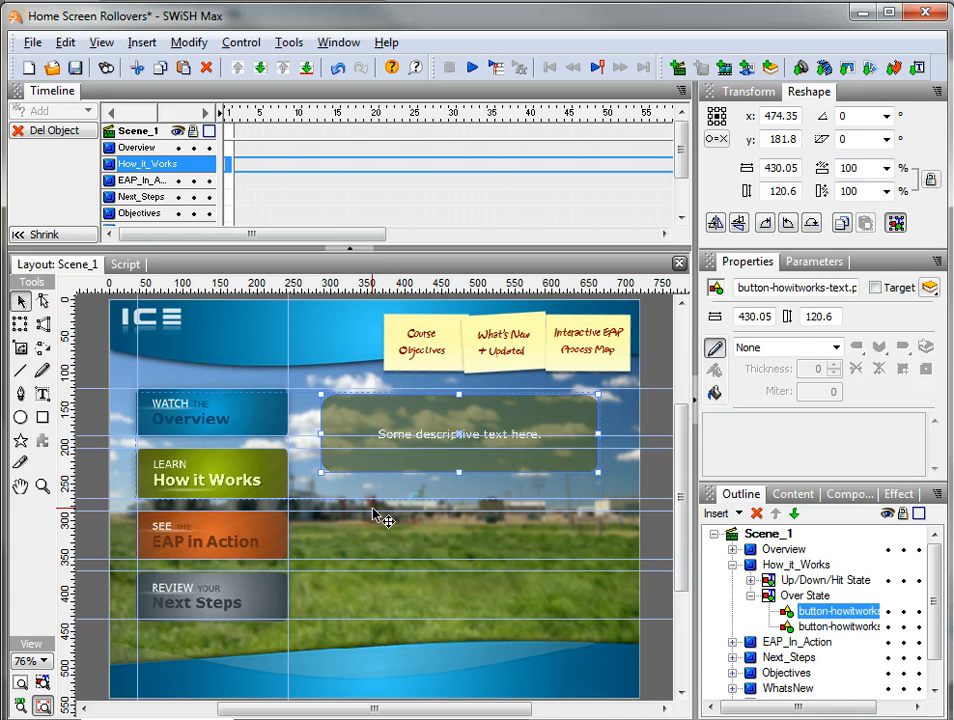
click(750, 596)
click(733, 566)
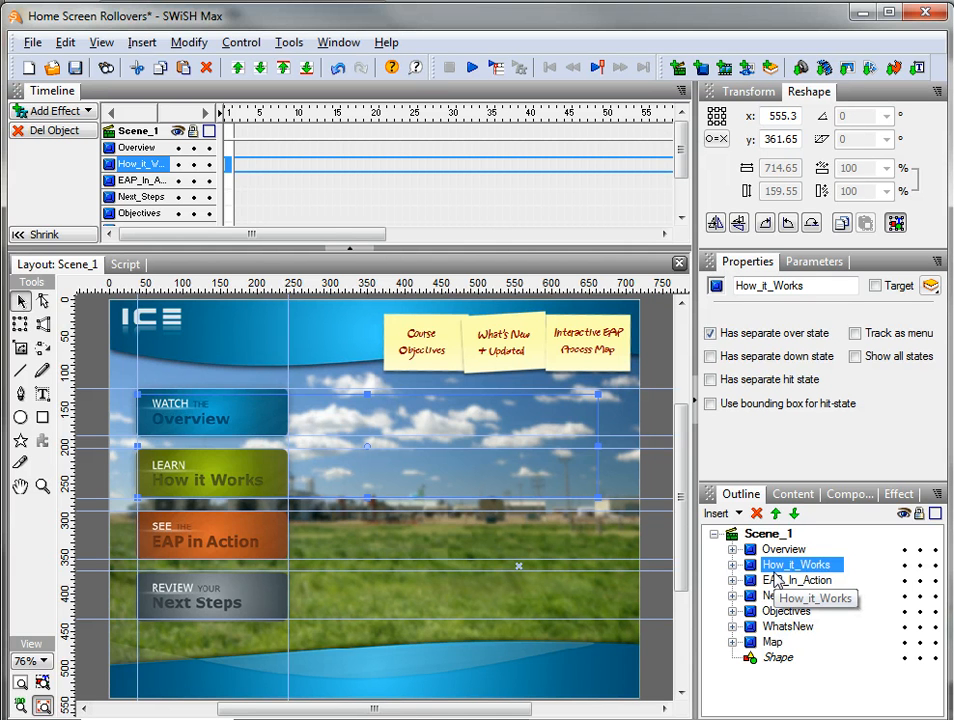
- Examine the How_it_Works button's script, including the rollover's playSound line
click(125, 264)
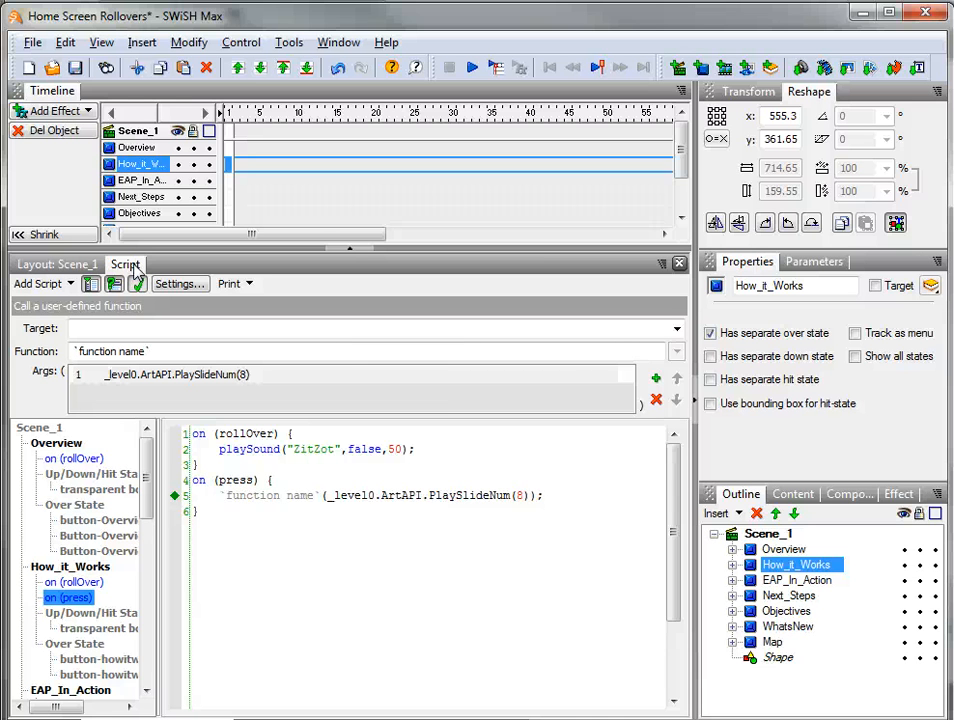
click(266, 452)
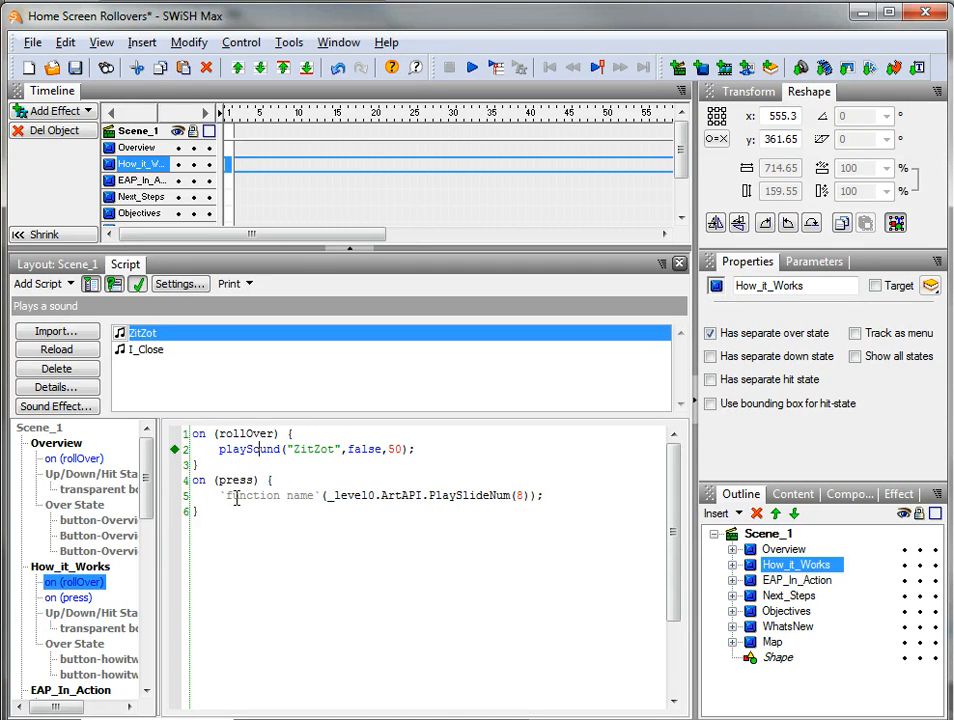
- Try slide number 12 in the press action's PlaySlideNum call and restore it to 8
click(524, 500)
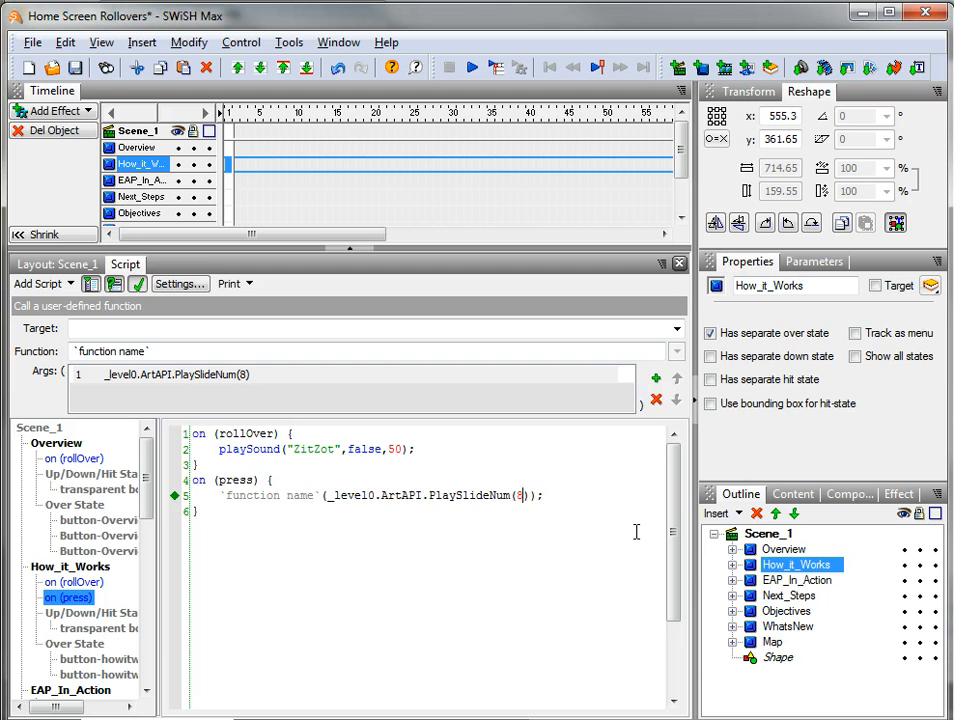
key(BackSpace)
text(12)
key(BackSpace)
key(BackSpace)
text(8)
- Check the Objectives button's script, and delete the background Shape from Scene_1 in the layout
click(784, 613)
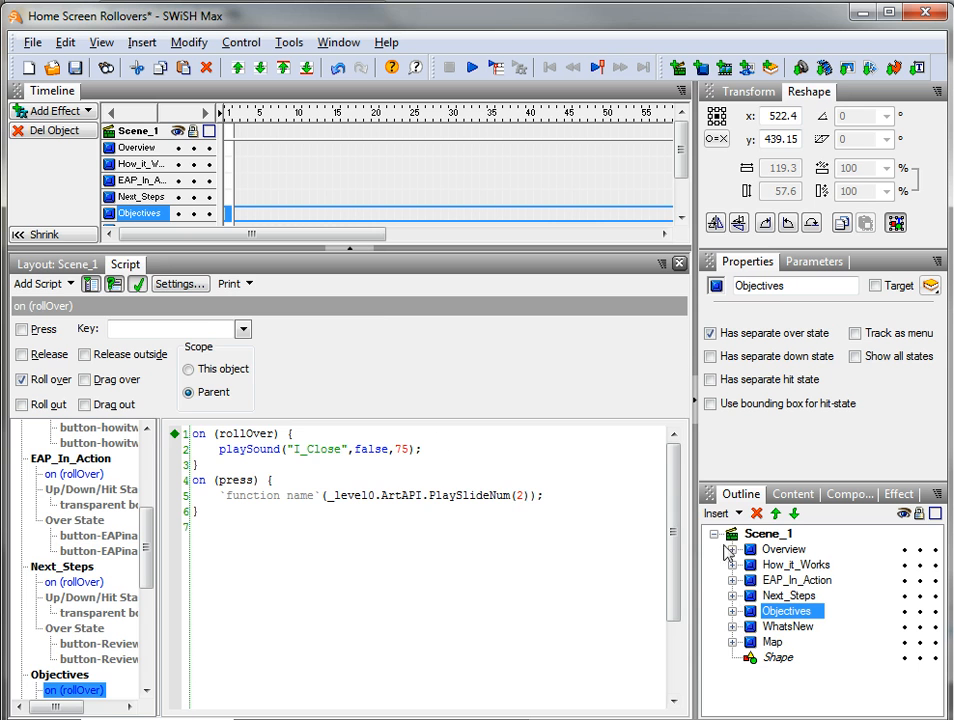
click(66, 265)
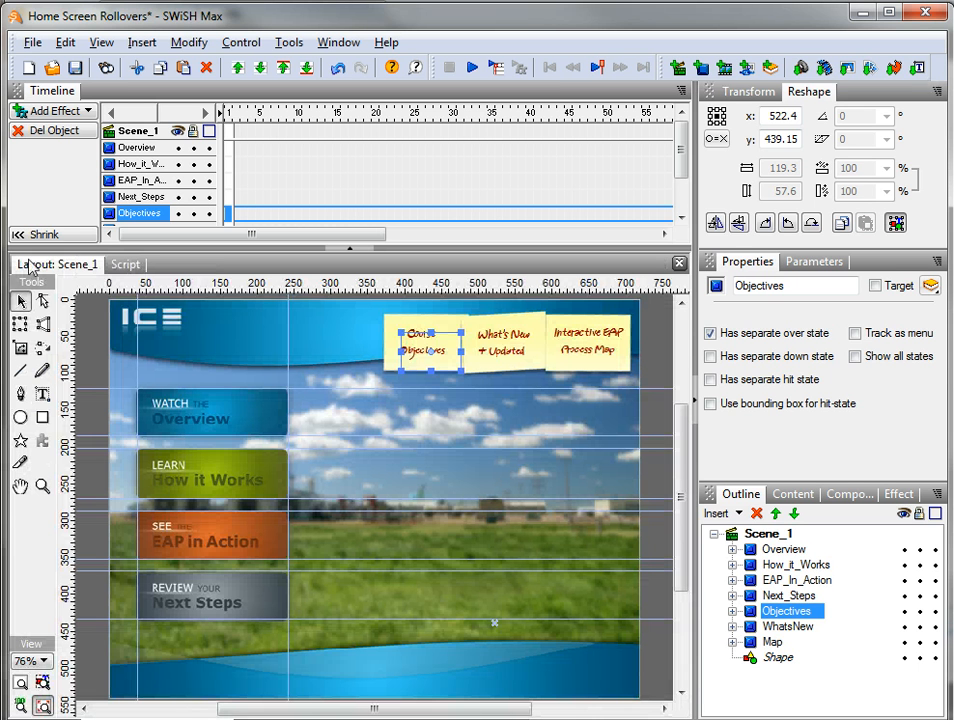
click(776, 659)
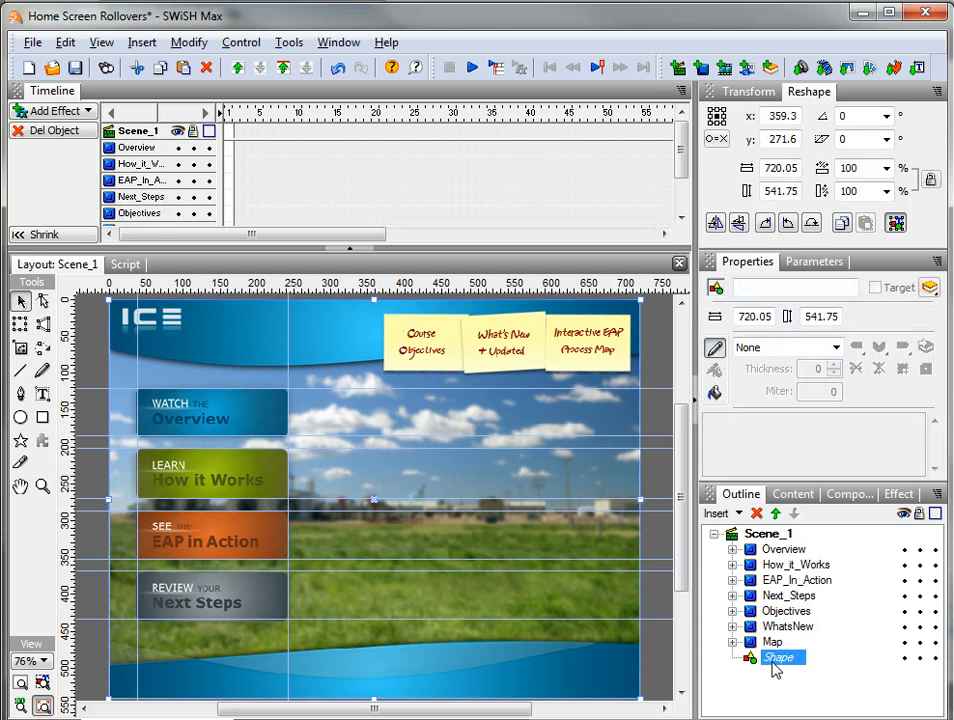
key(Delete)
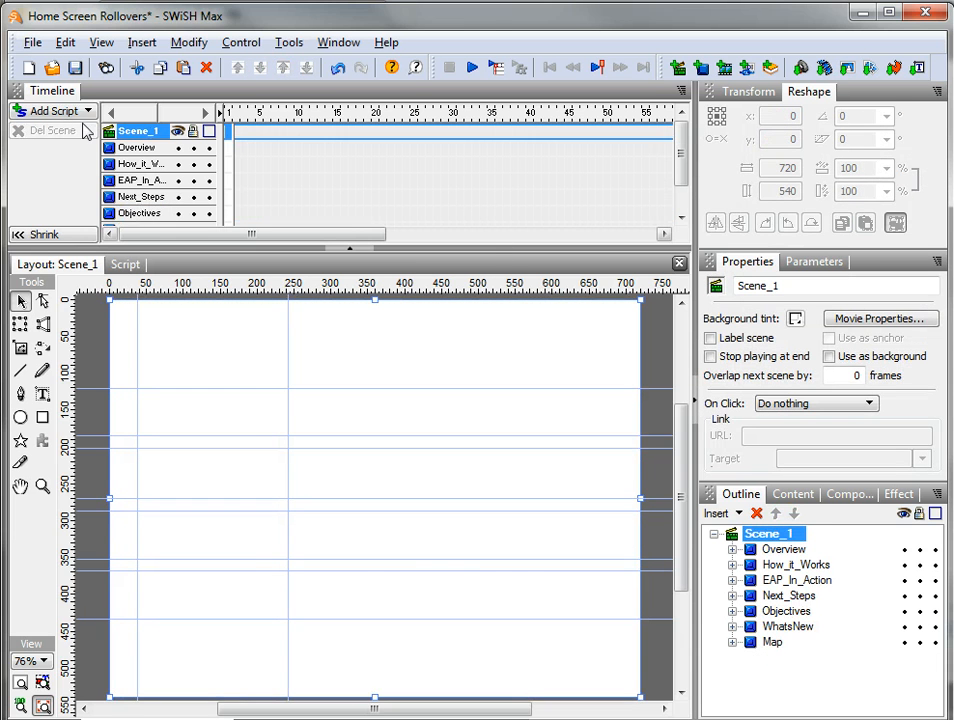
- Export the movie to the swish folder as Home Screen Rollovers.swf
click(32, 43)
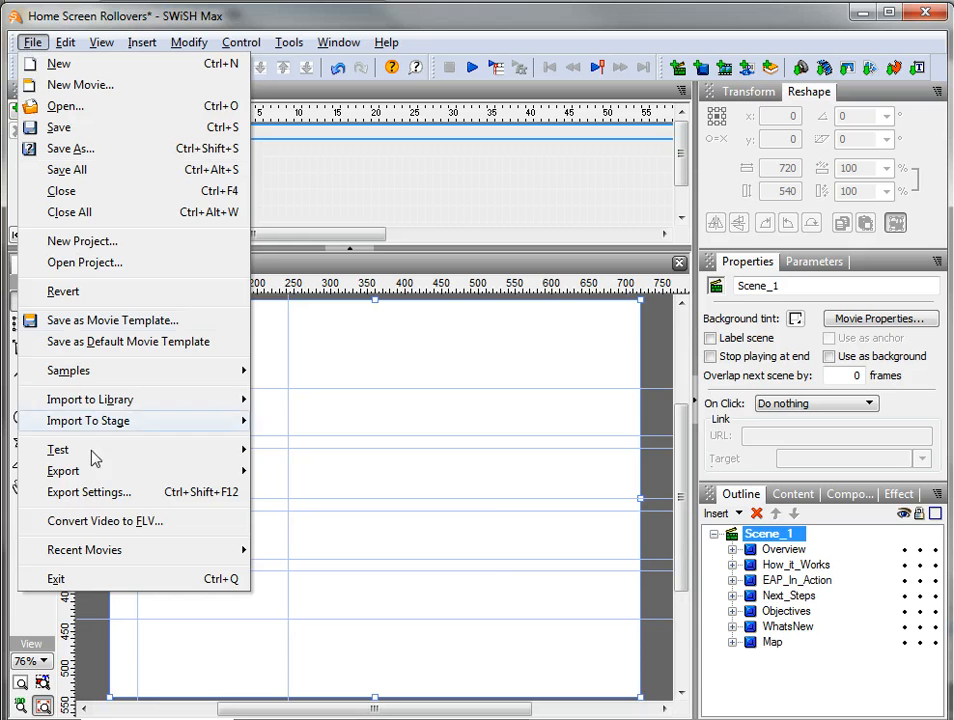
mouse_move(100, 471)
click(313, 473)
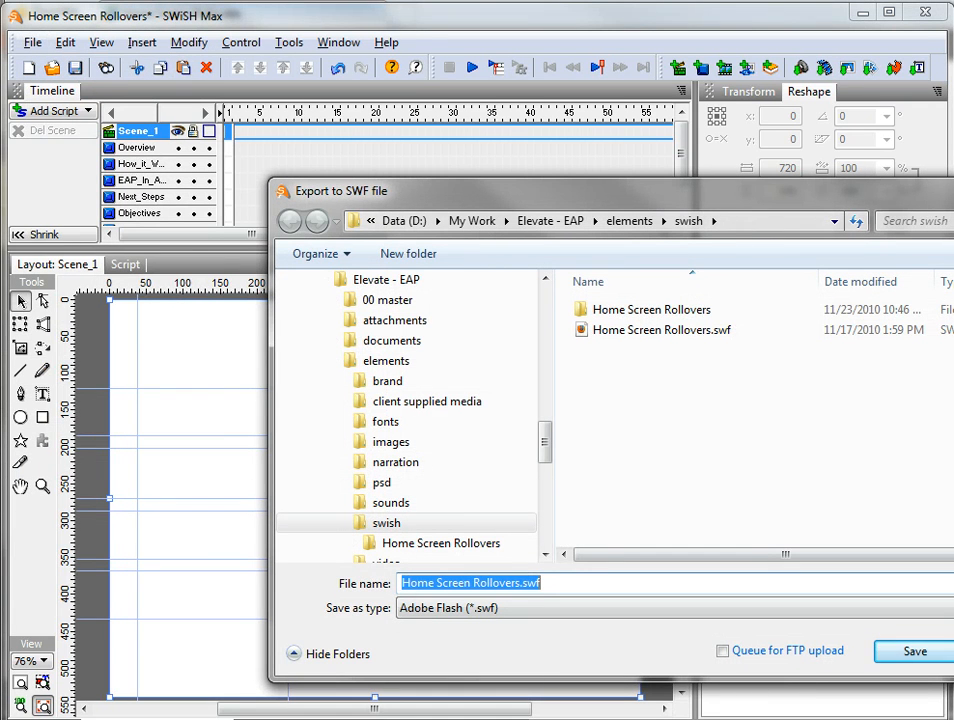
key(Return)
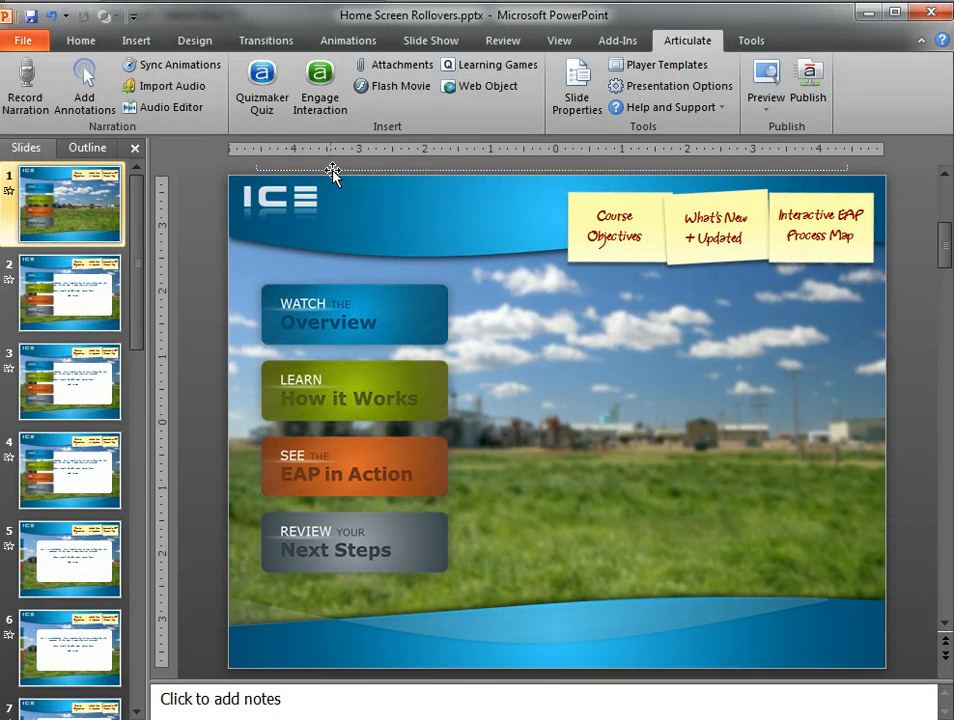
- Switch to the PowerPoint presentation and choose Home Screen Rollovers.swf as the Flash movie for slide 1
click(398, 88)
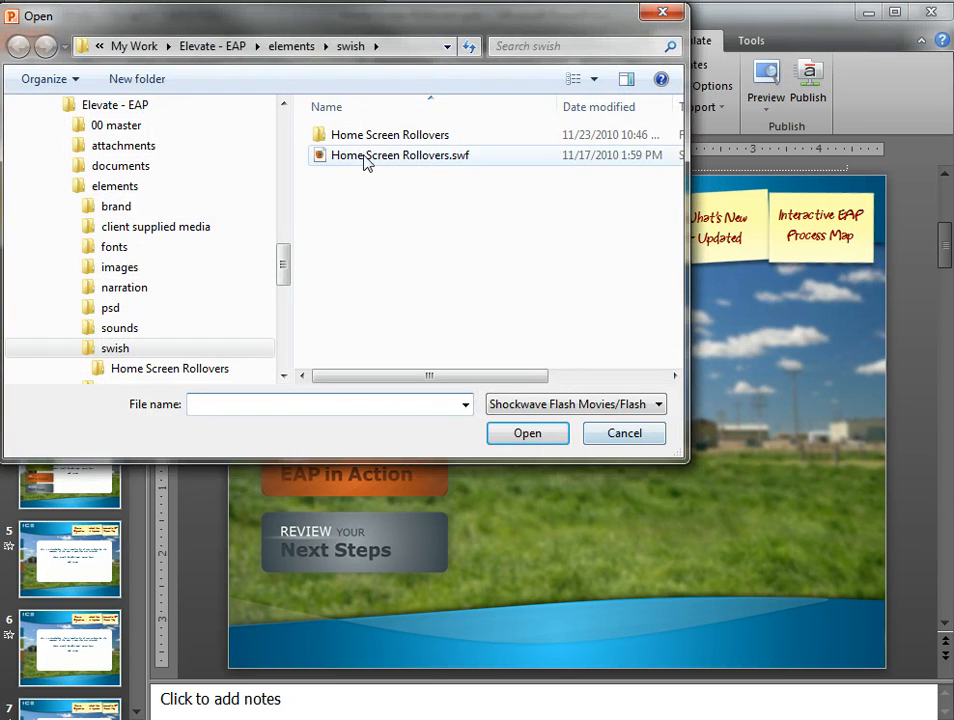
click(364, 157)
click(549, 432)
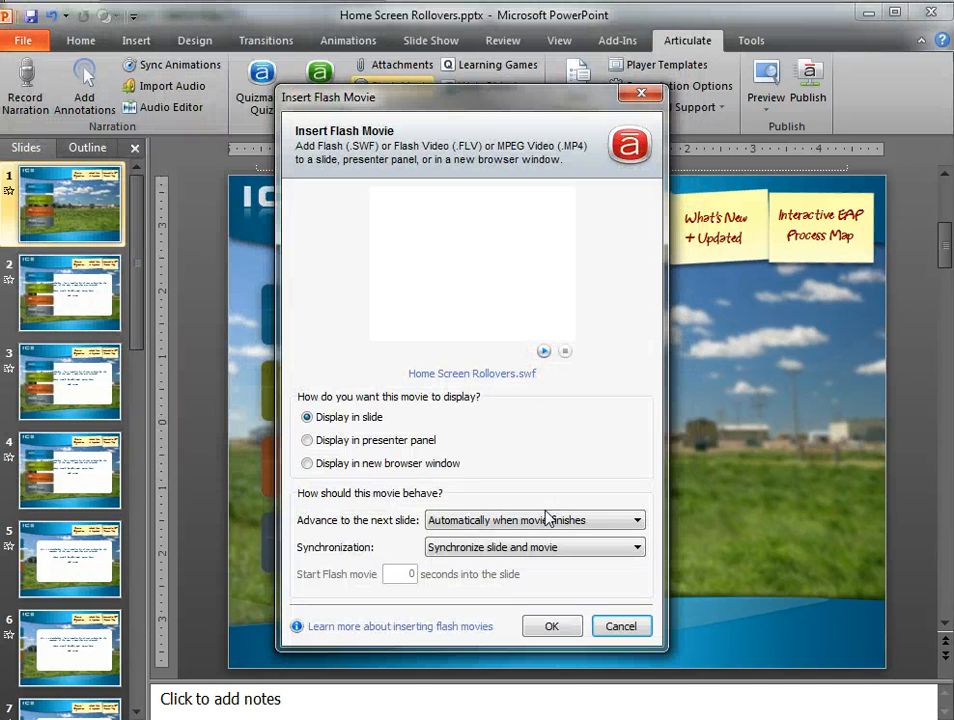
- Insert the Flash movie, advancing "When user clicks next" and synchronized as "Movie plays independently of slide"
click(547, 520)
click(532, 552)
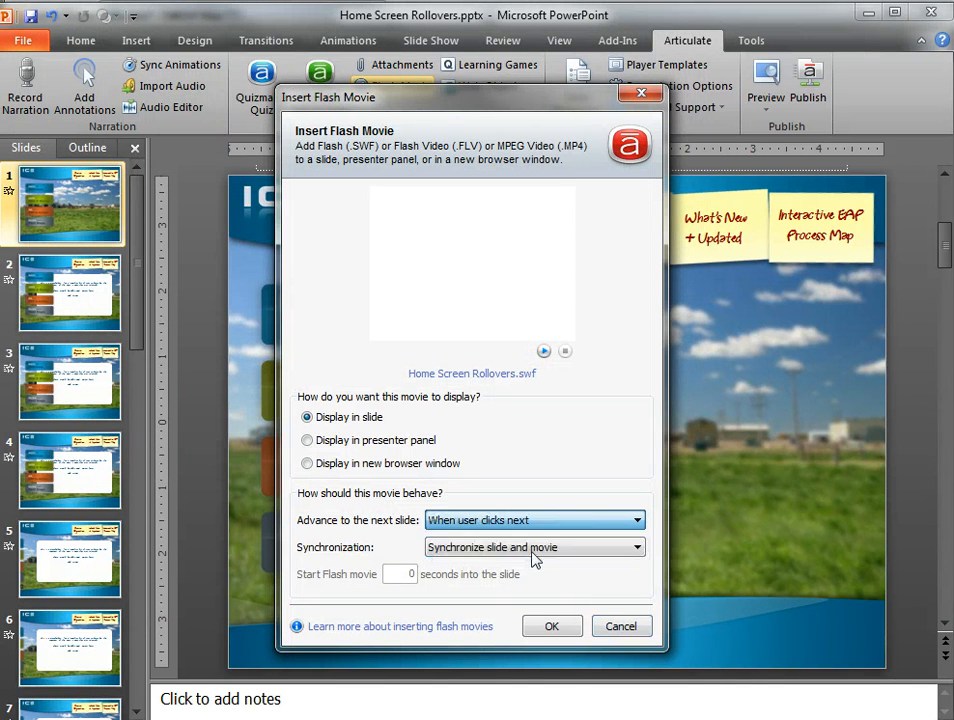
click(532, 550)
click(524, 579)
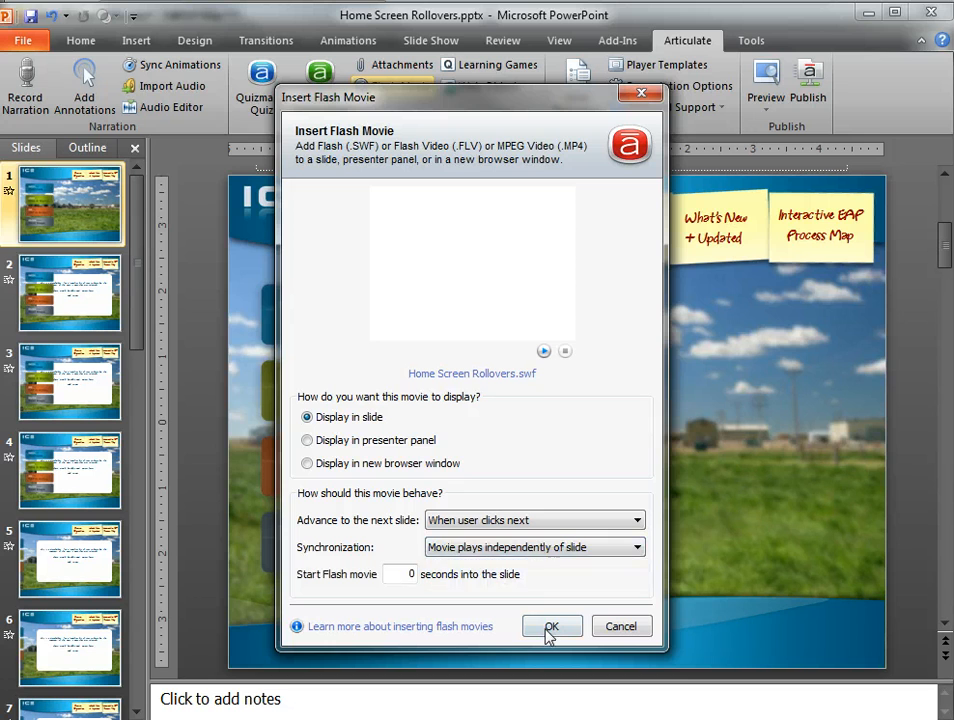
click(551, 628)
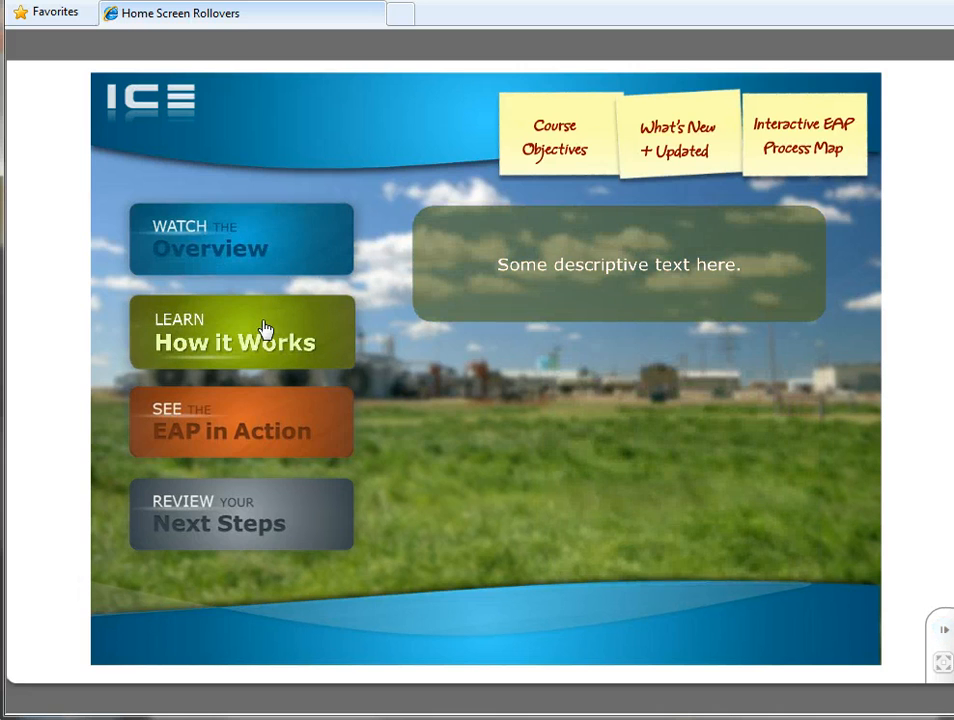
- Test the How it Works button on the presentation's home screen in the browser
click(264, 331)
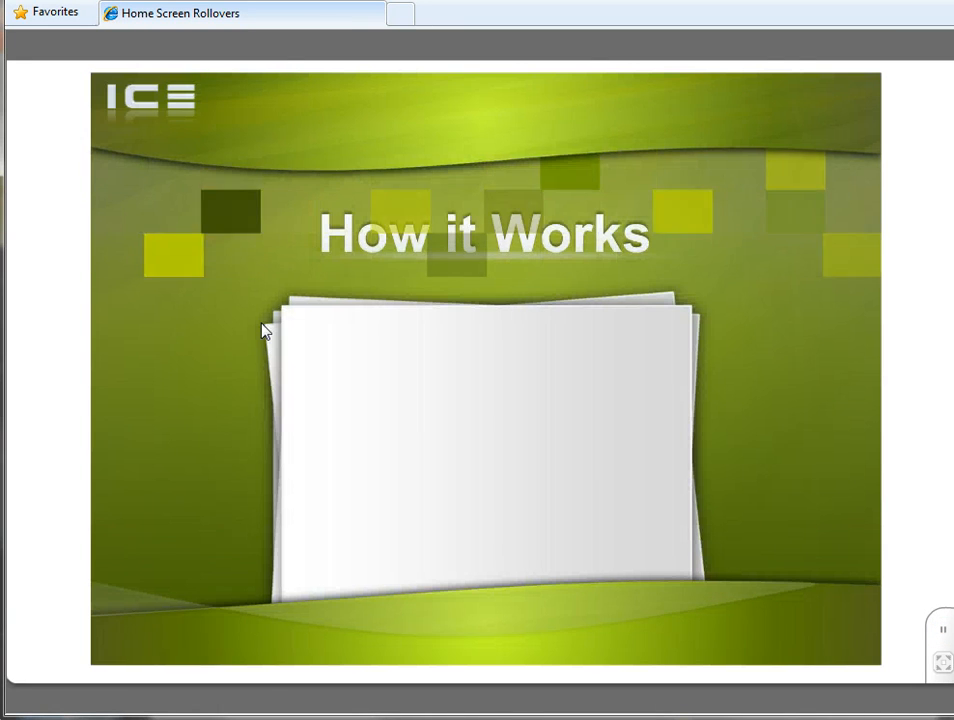